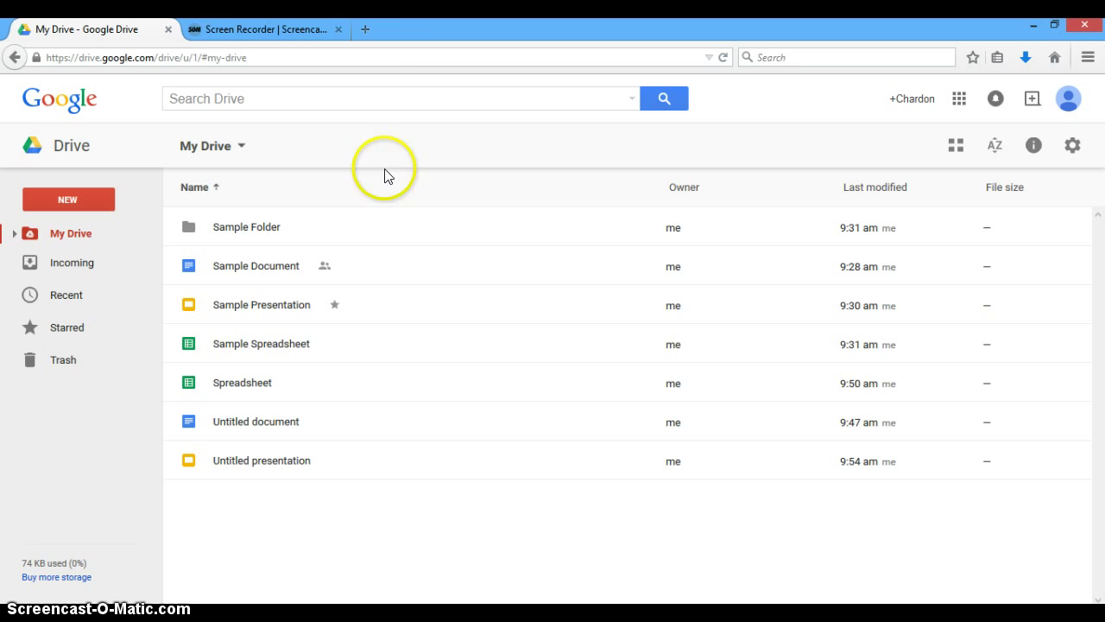
# Close the Screen Recorder browser tab, leaving Google Drive's My Drive list showing.
pyautogui.click(337, 29)
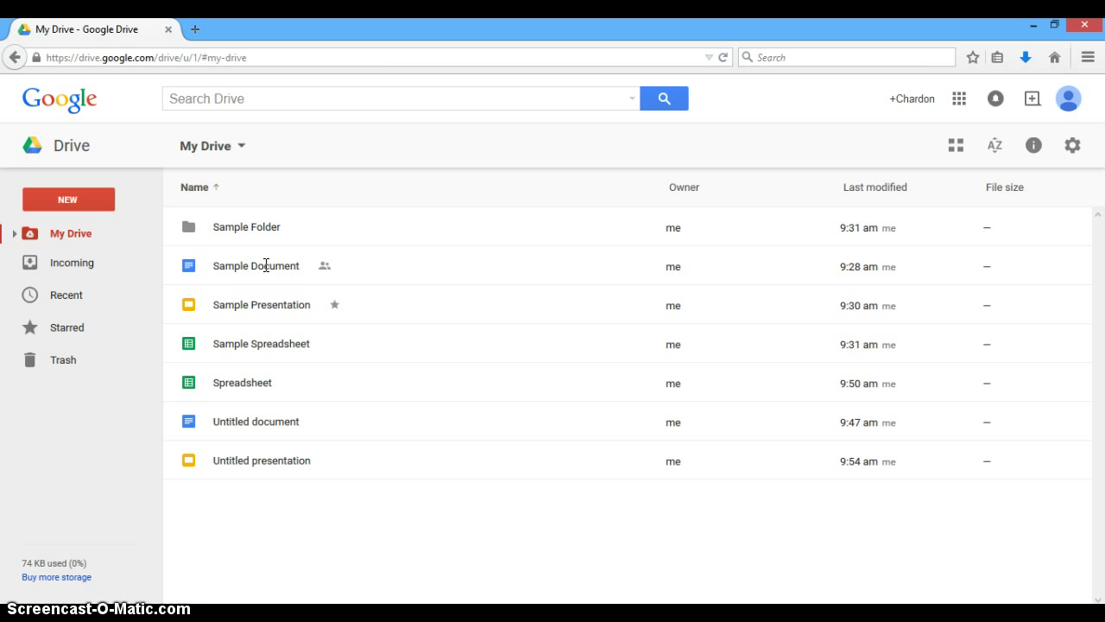
pyautogui.rightClick(266, 265)
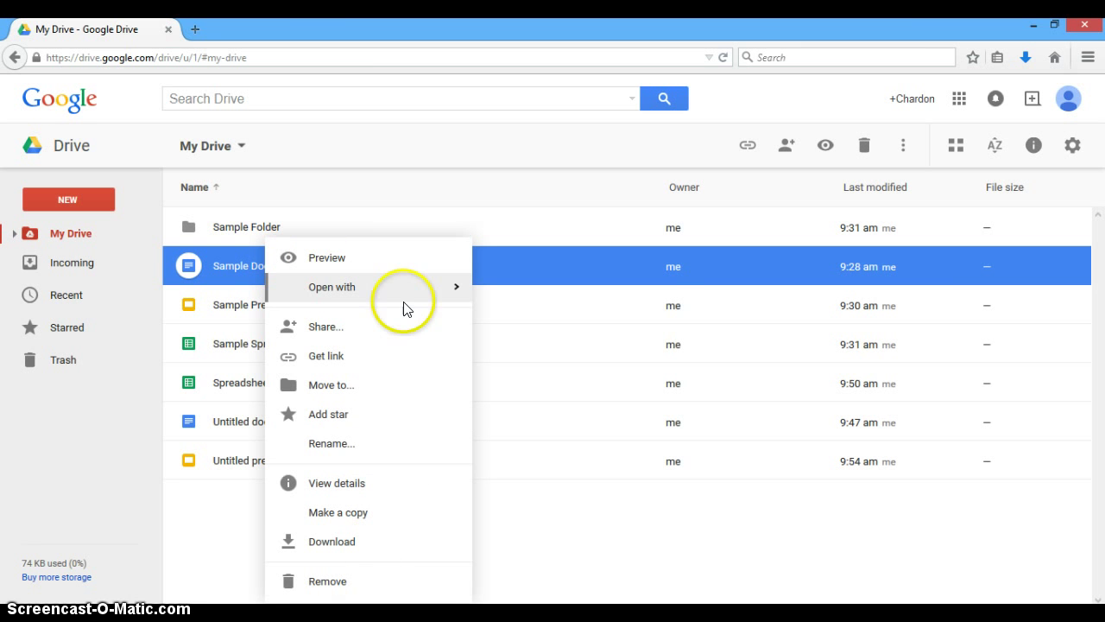
pyautogui.moveTo(406, 297)
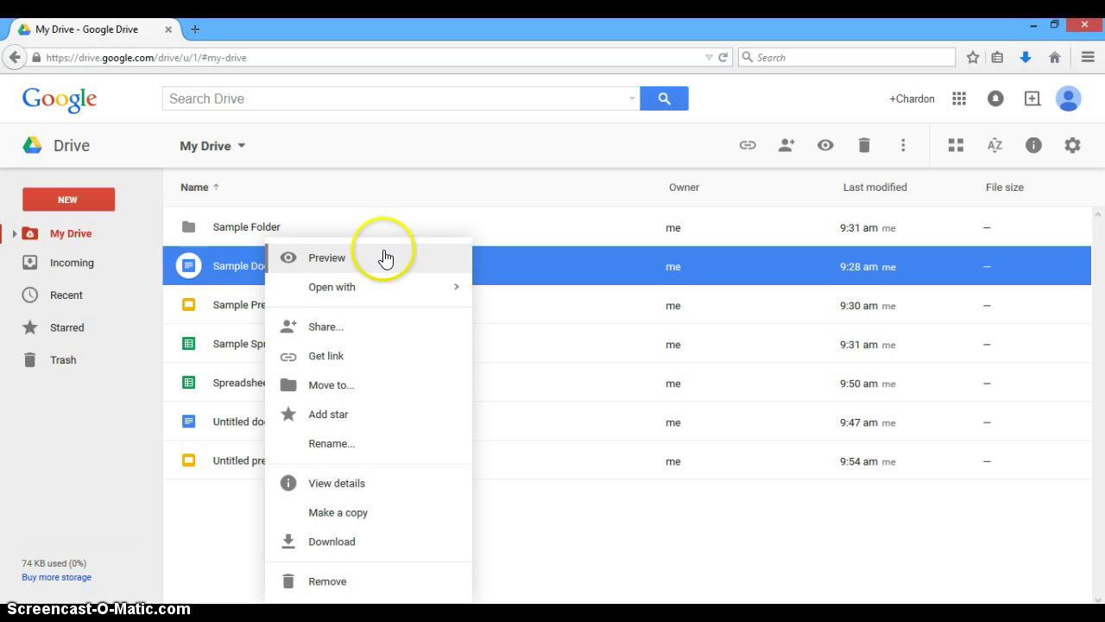
pyautogui.click(383, 261)
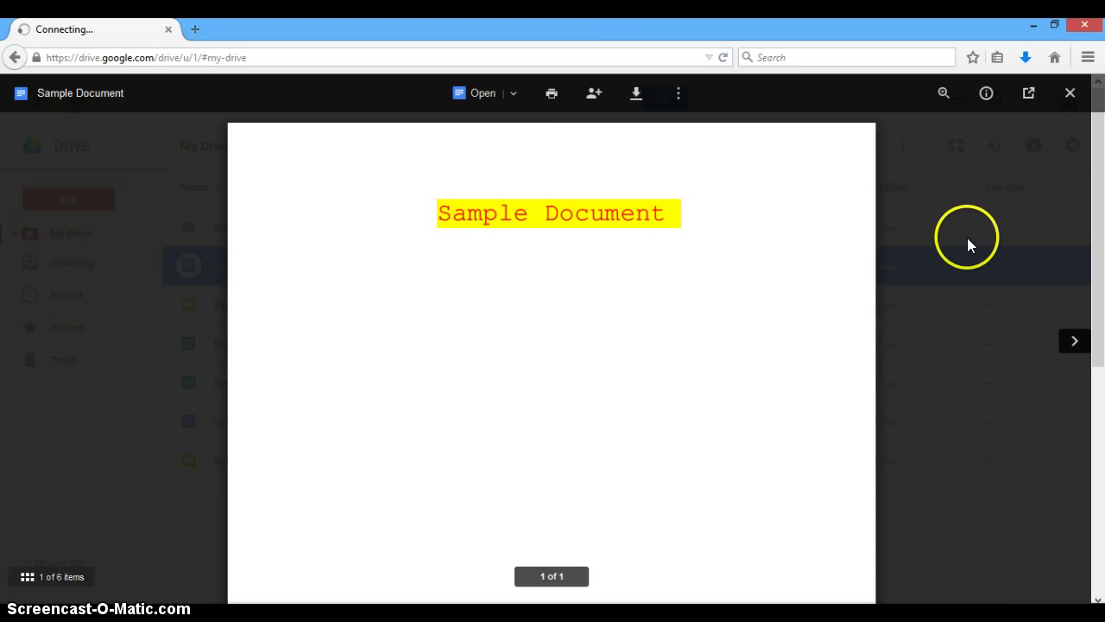
pyautogui.click(1069, 105)
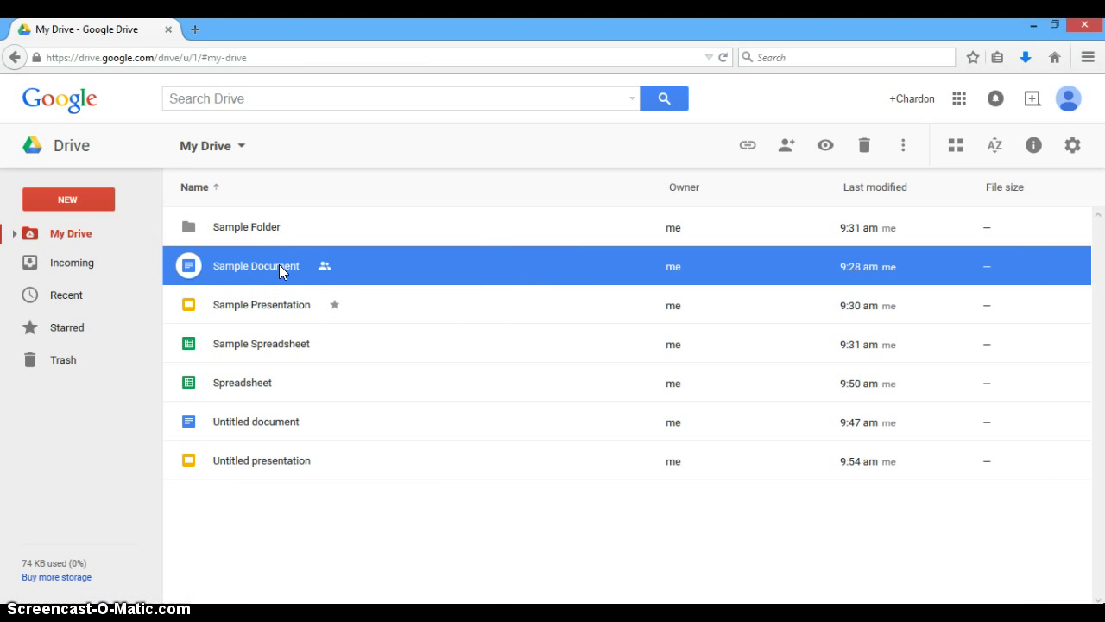
# Review Sample Document's view-only sharing, then bring up Untitled document's sharing settings.
pyautogui.rightClick(279, 270)
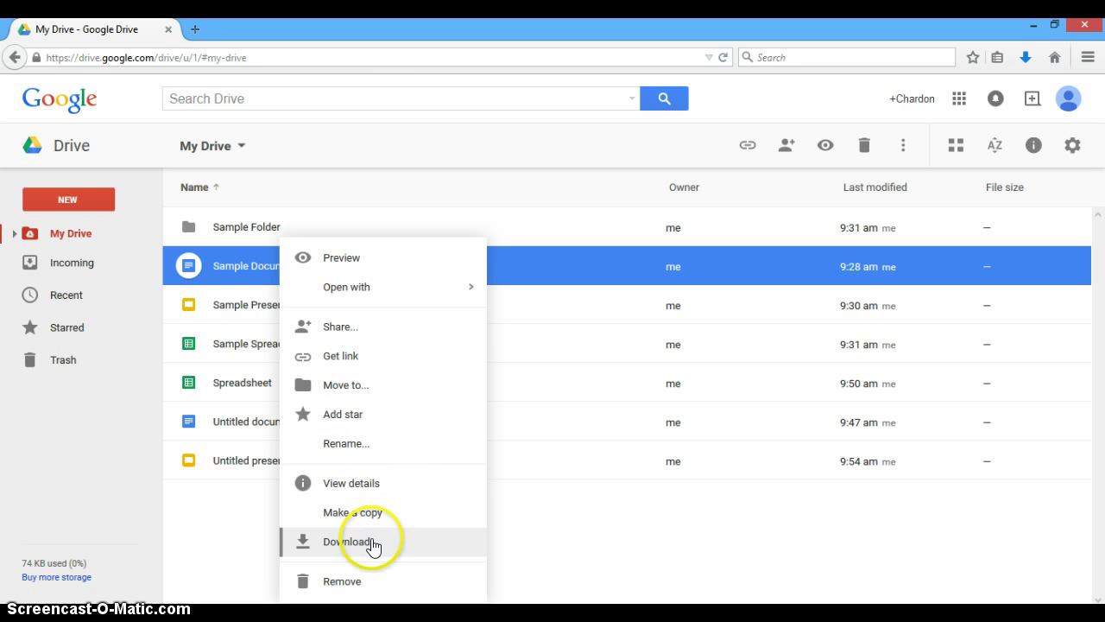
pyautogui.click(402, 333)
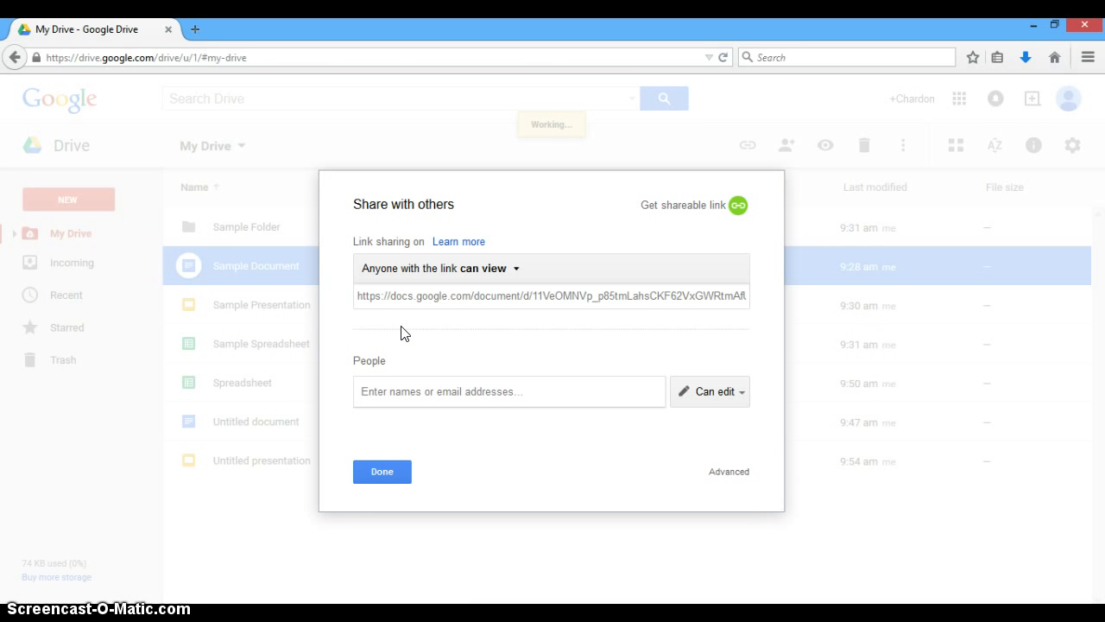
pyautogui.click(382, 471)
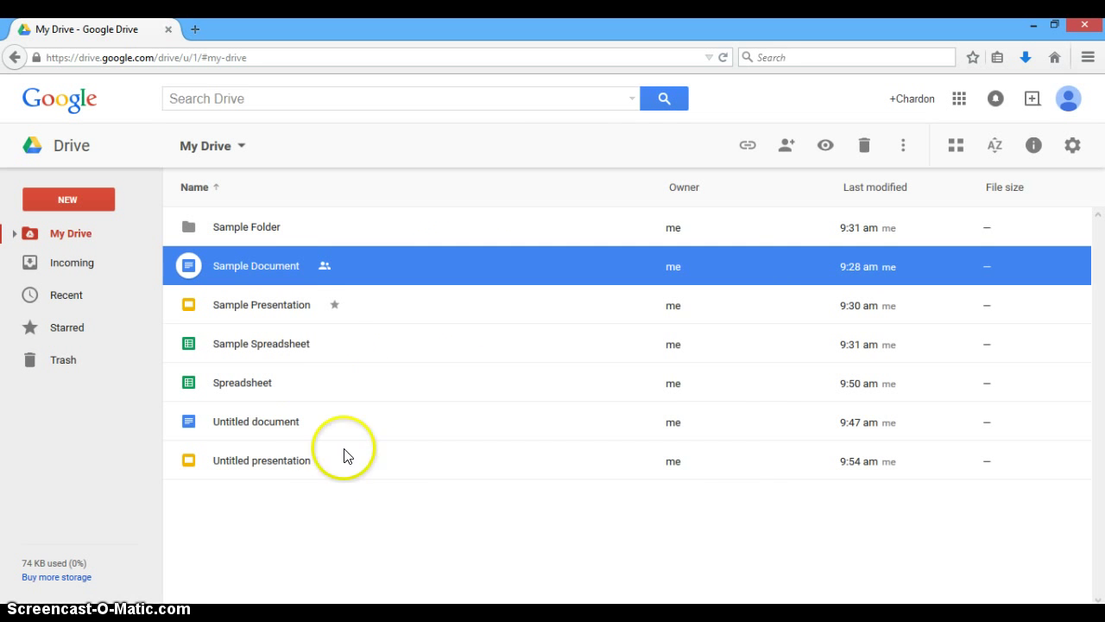
pyautogui.rightClick(279, 423)
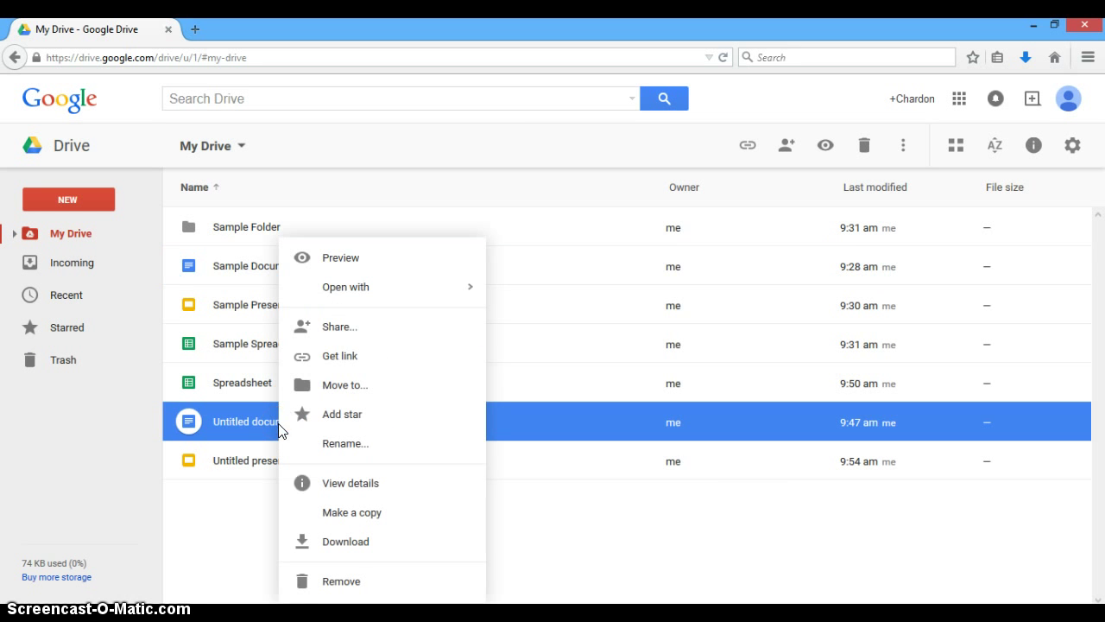
pyautogui.click(373, 327)
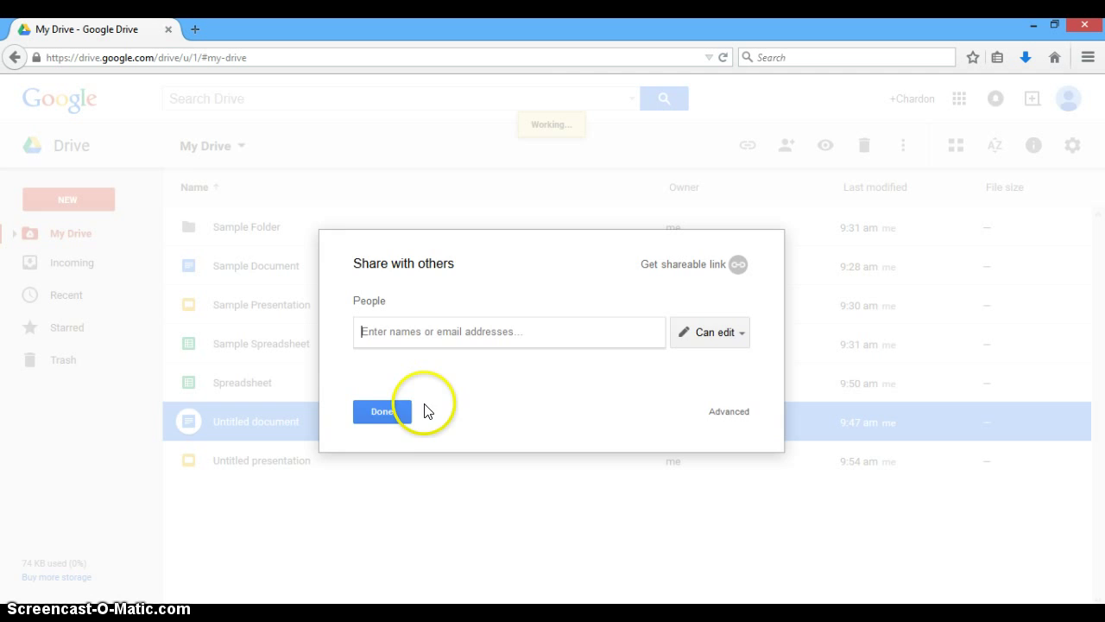
# Open Untitled document and name it 'Title' when starting to share.
pyautogui.click(398, 413)
pyautogui.doubleClick(258, 429)
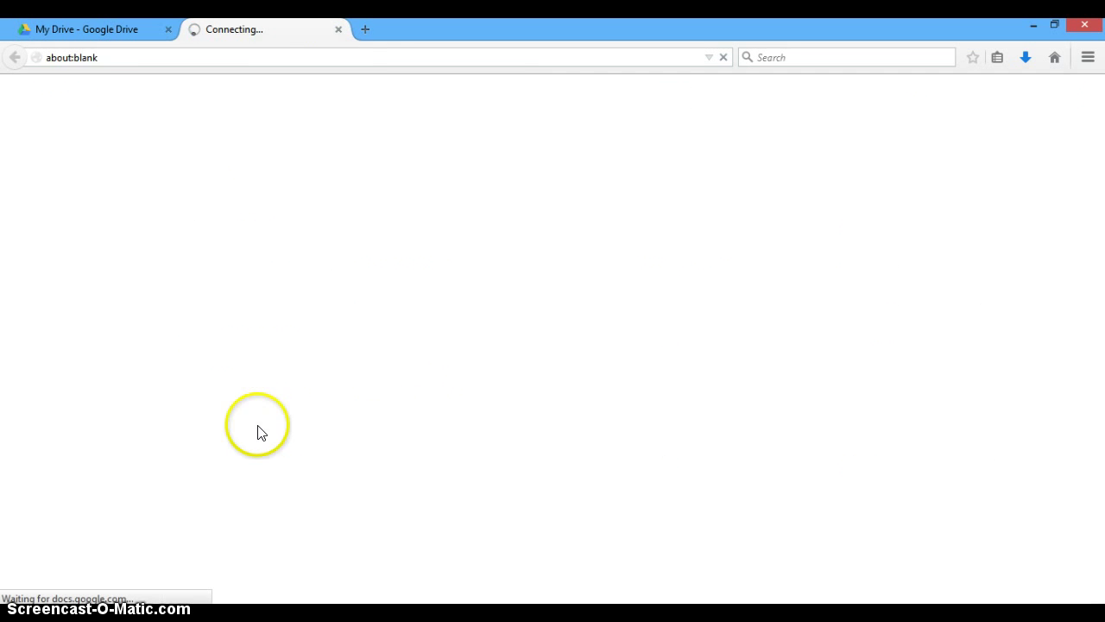
pyautogui.click(273, 30)
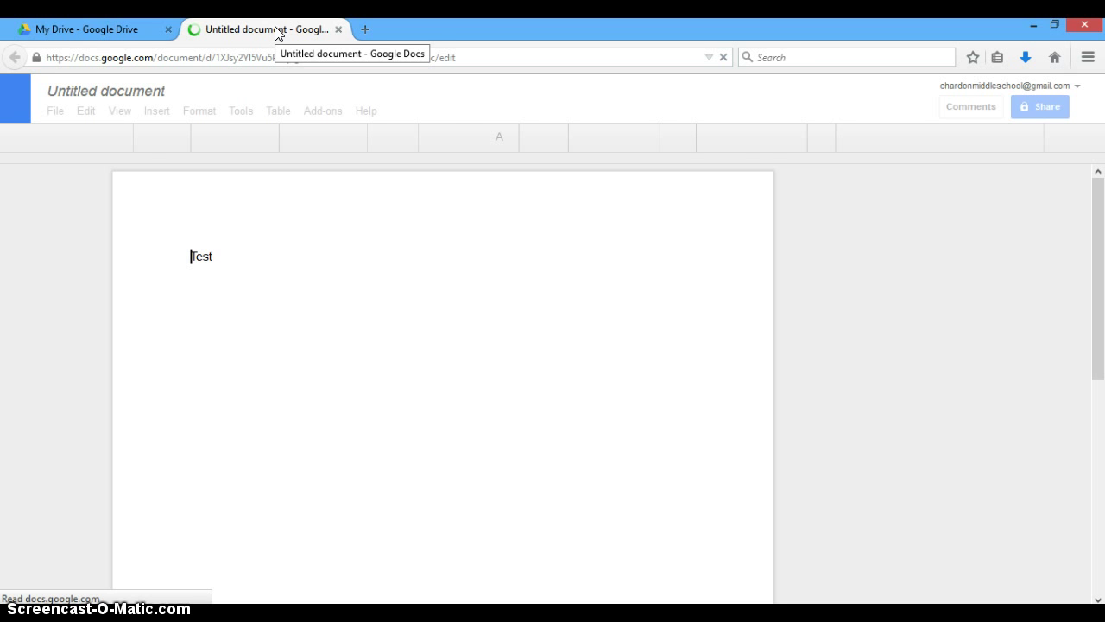
pyautogui.click(1009, 216)
pyautogui.click(1038, 109)
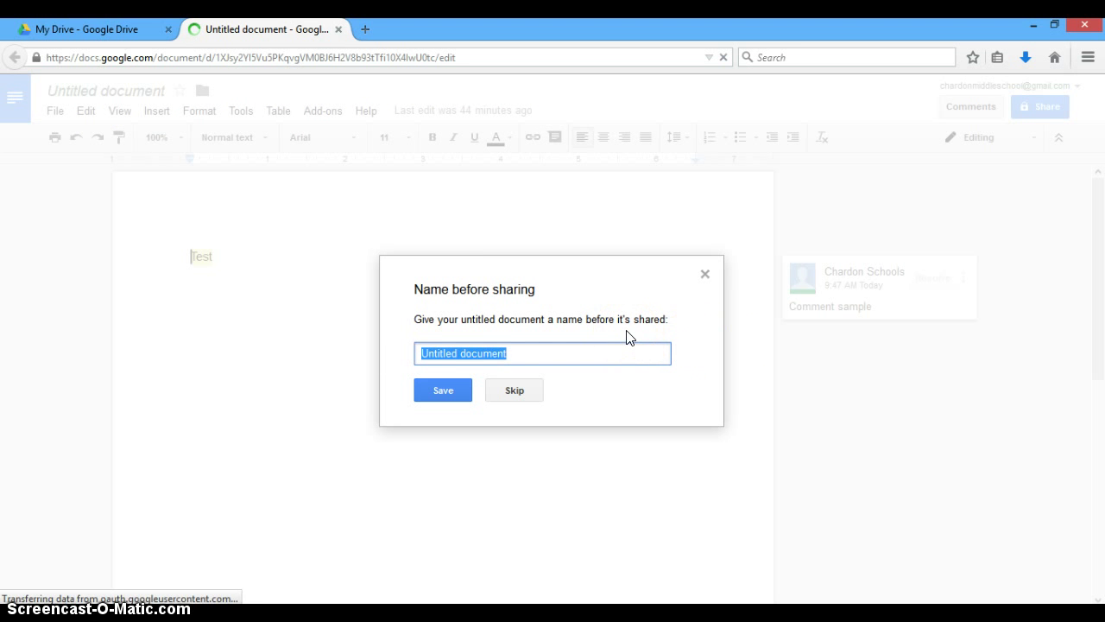
pyautogui.write('Title')
pyautogui.press('Return')
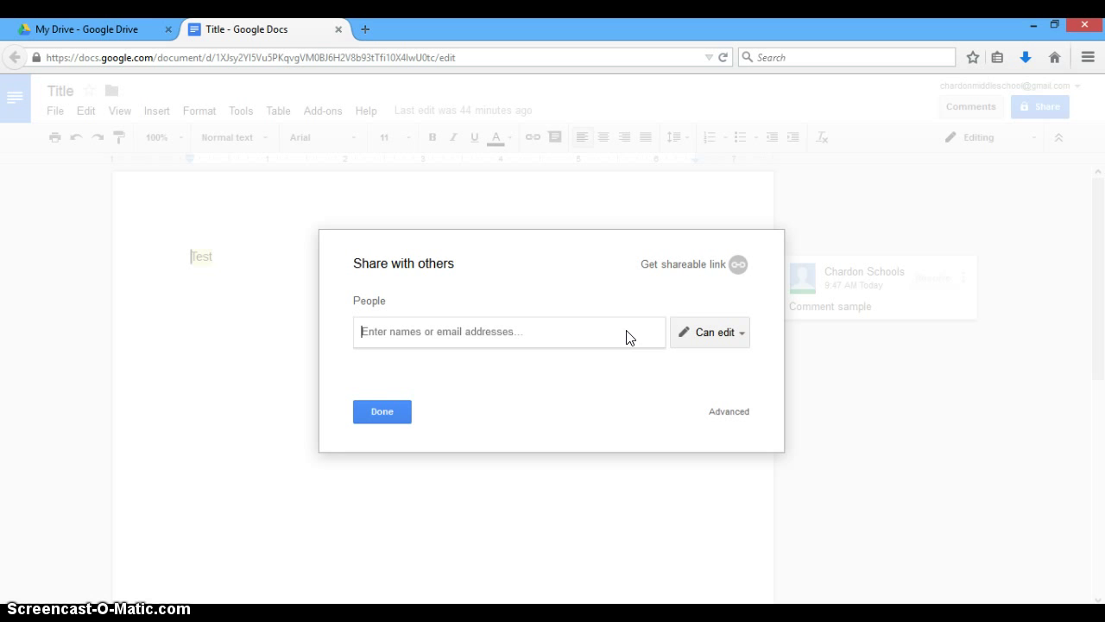
# Invite the collaborator by e-mail address with edit access and send the invitation.
pyautogui.click(560, 240)
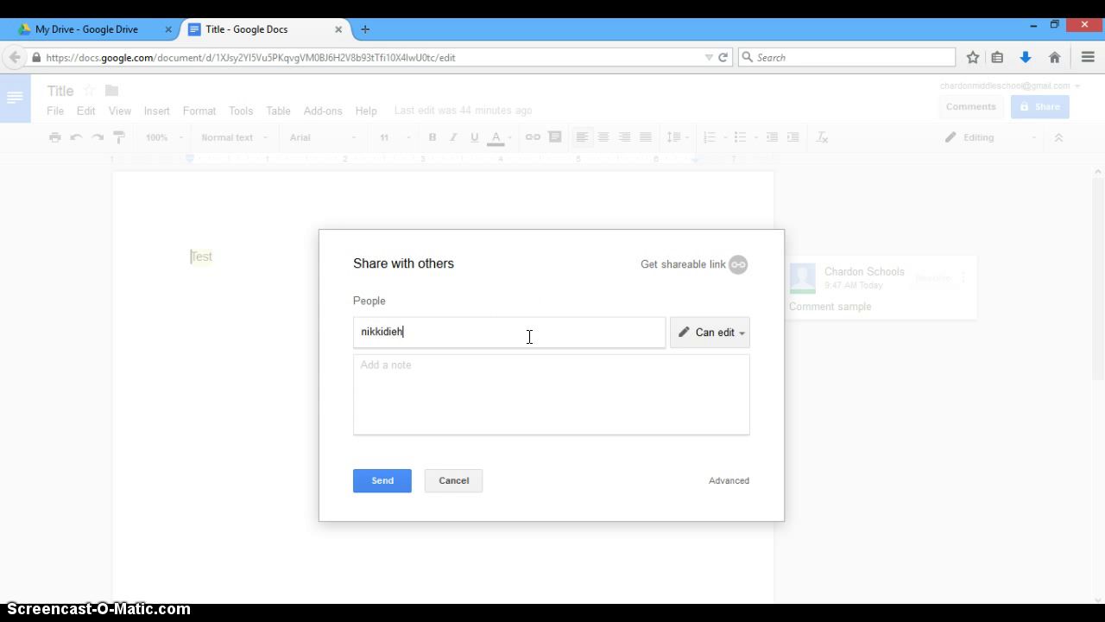
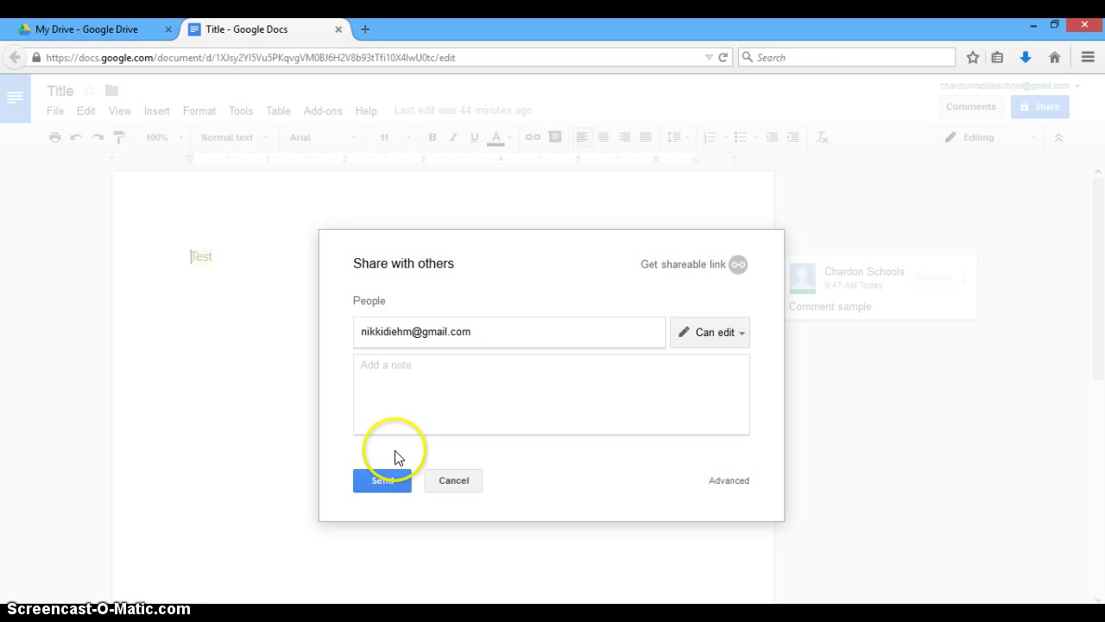
pyautogui.click(386, 479)
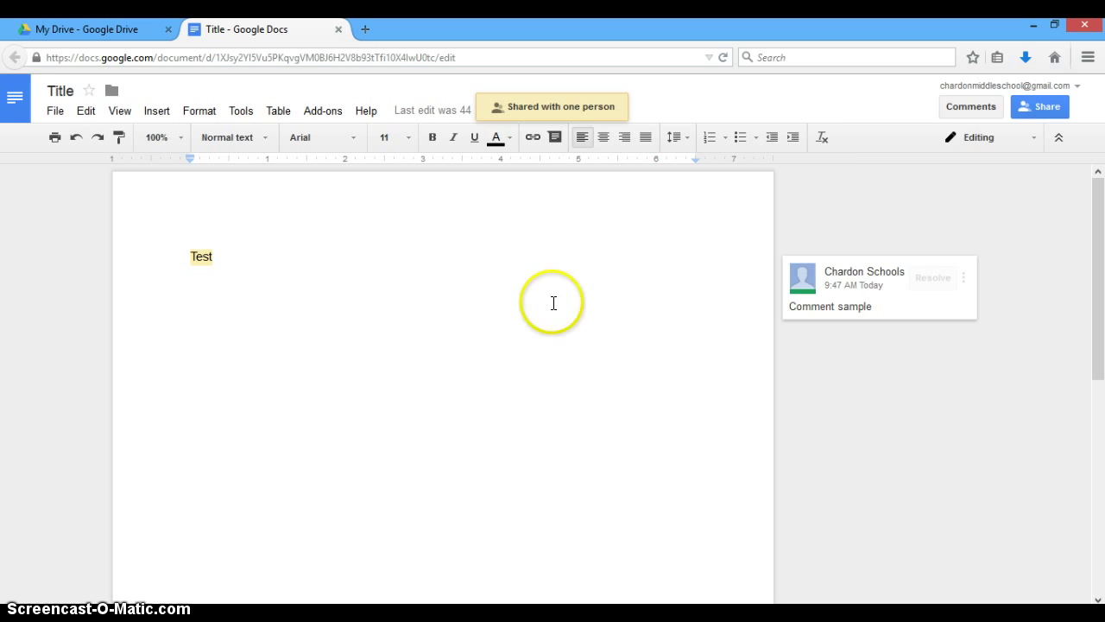
# Reopen Title's sharing settings, review the permission levels, and keep the collaborator's edit access.
pyautogui.click(1036, 107)
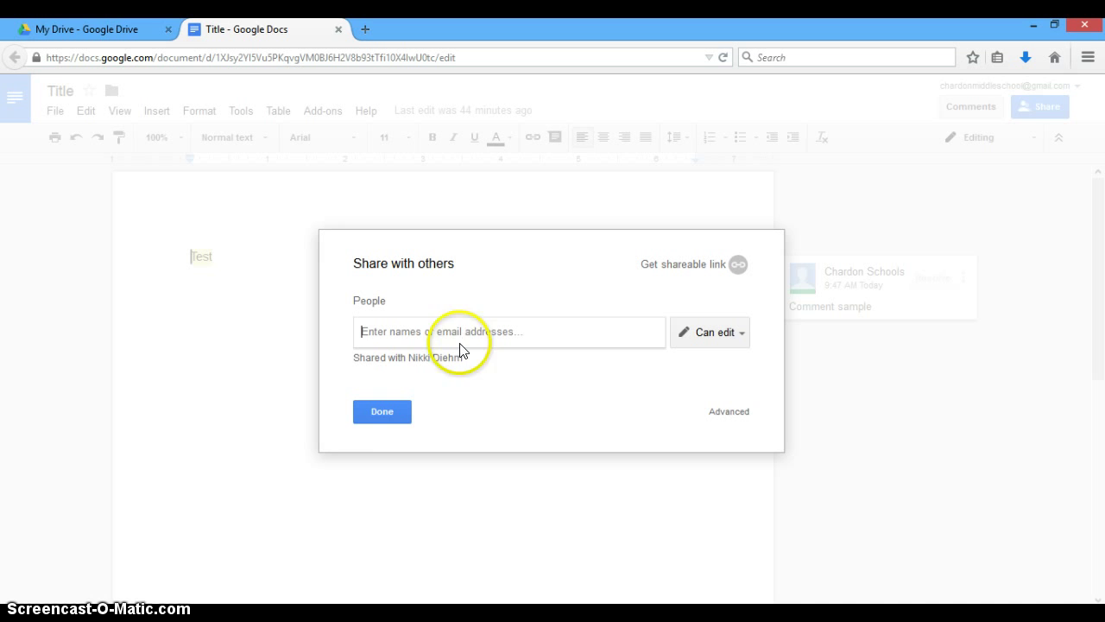
pyautogui.click(738, 334)
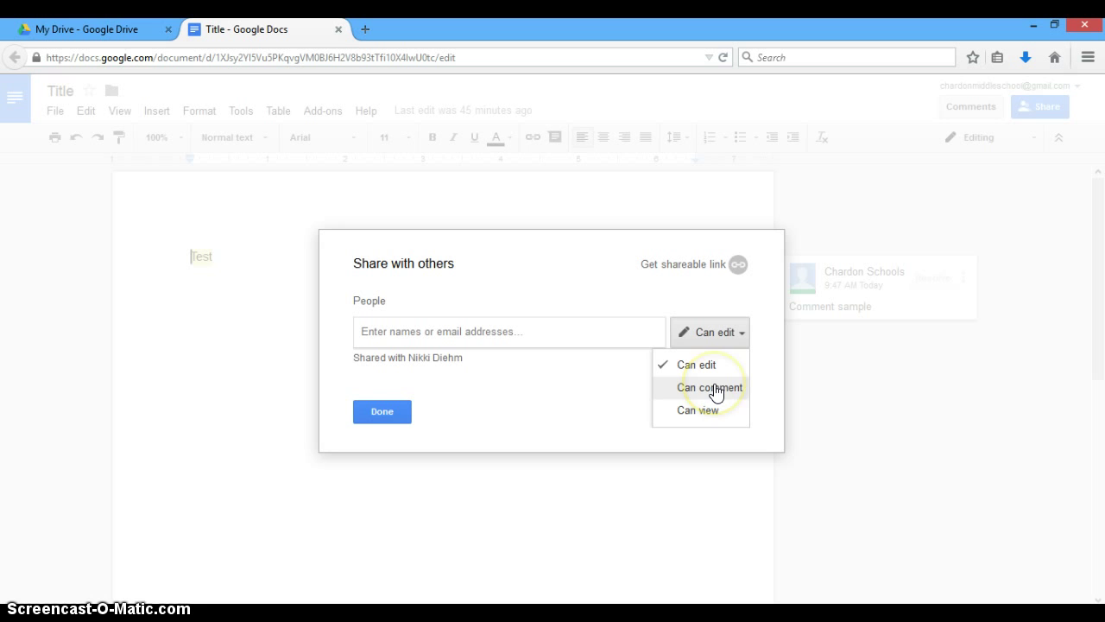
pyautogui.click(383, 409)
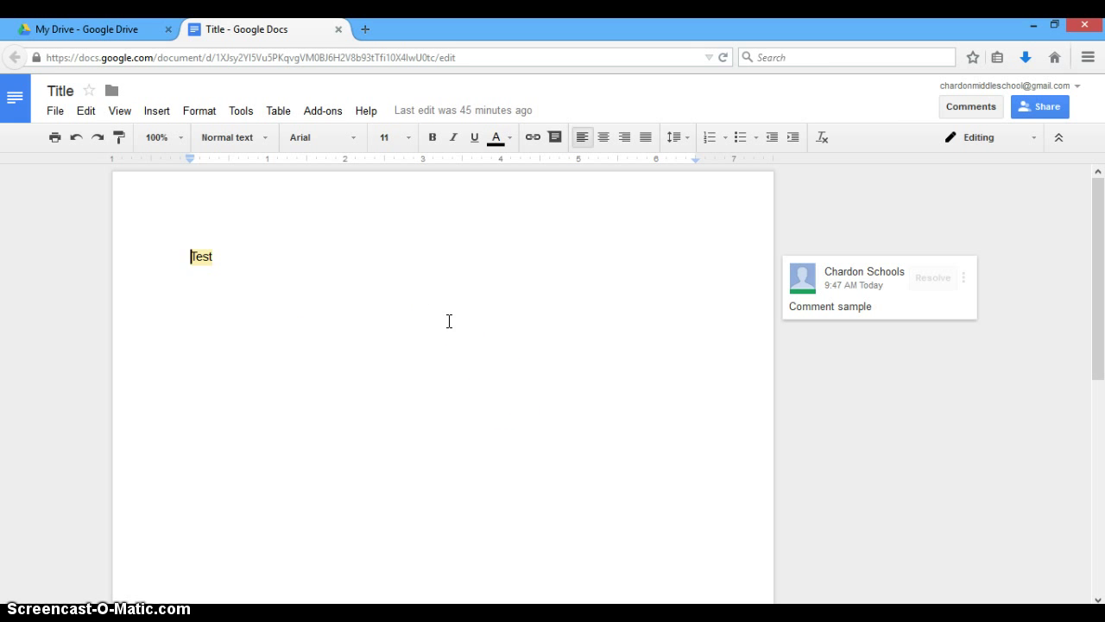
pyautogui.click(1043, 107)
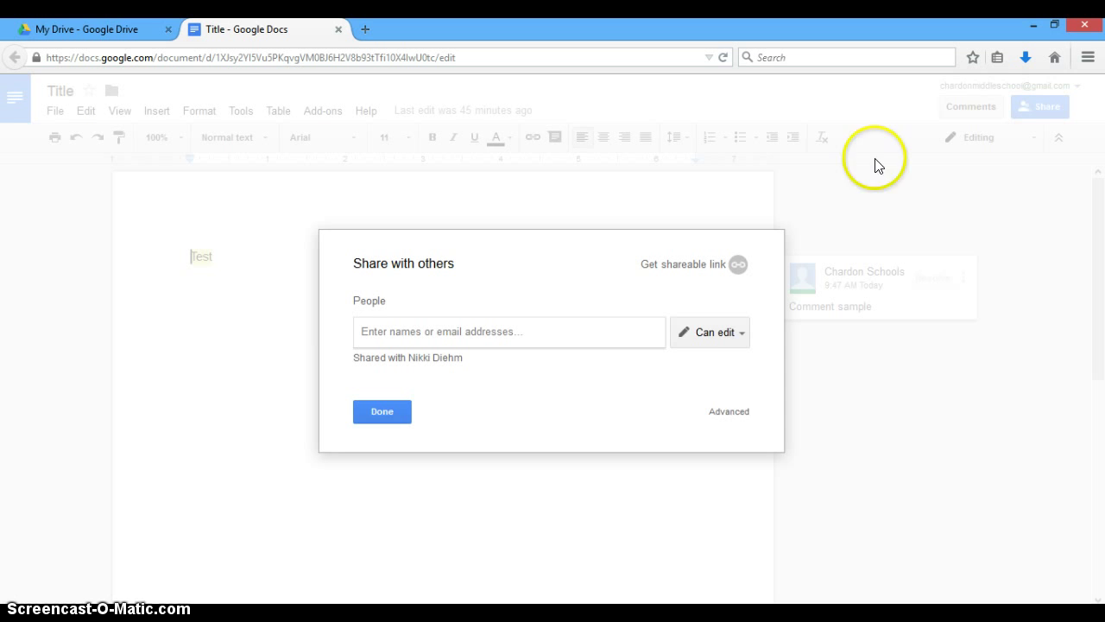
pyautogui.click(711, 345)
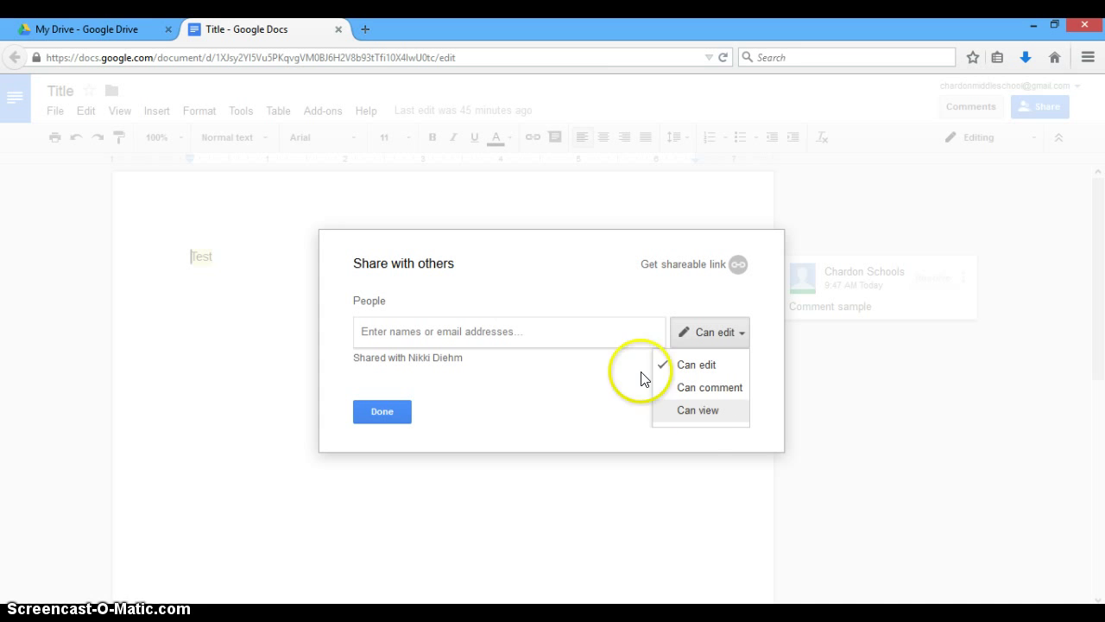
pyautogui.click(536, 300)
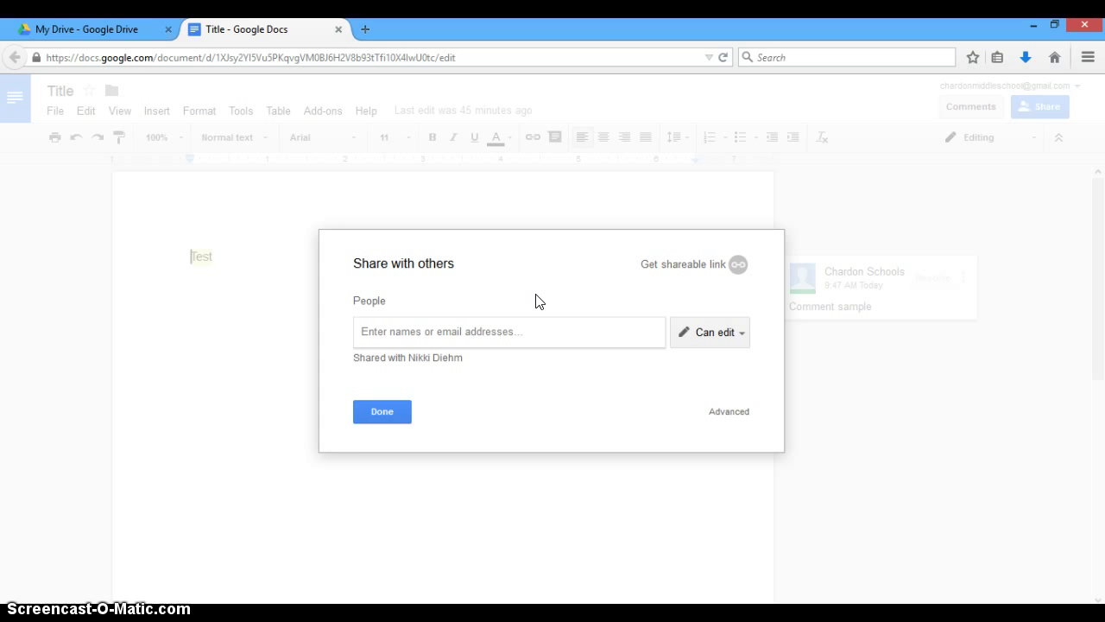
pyautogui.click(518, 327)
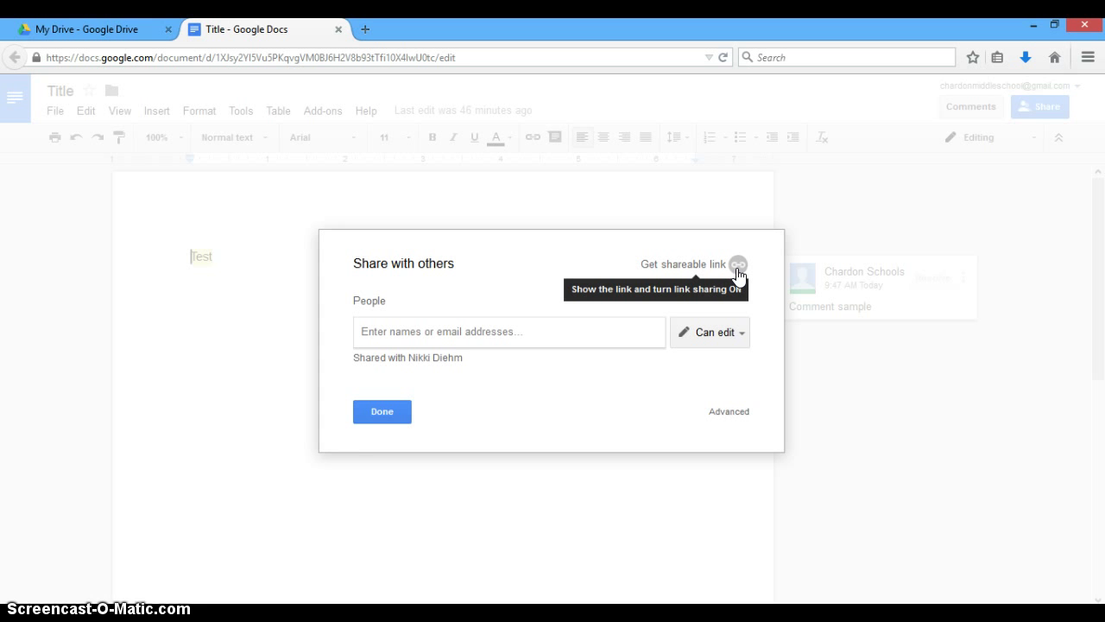
# Turn on the shareable link so anyone with it can view Title.
pyautogui.click(738, 266)
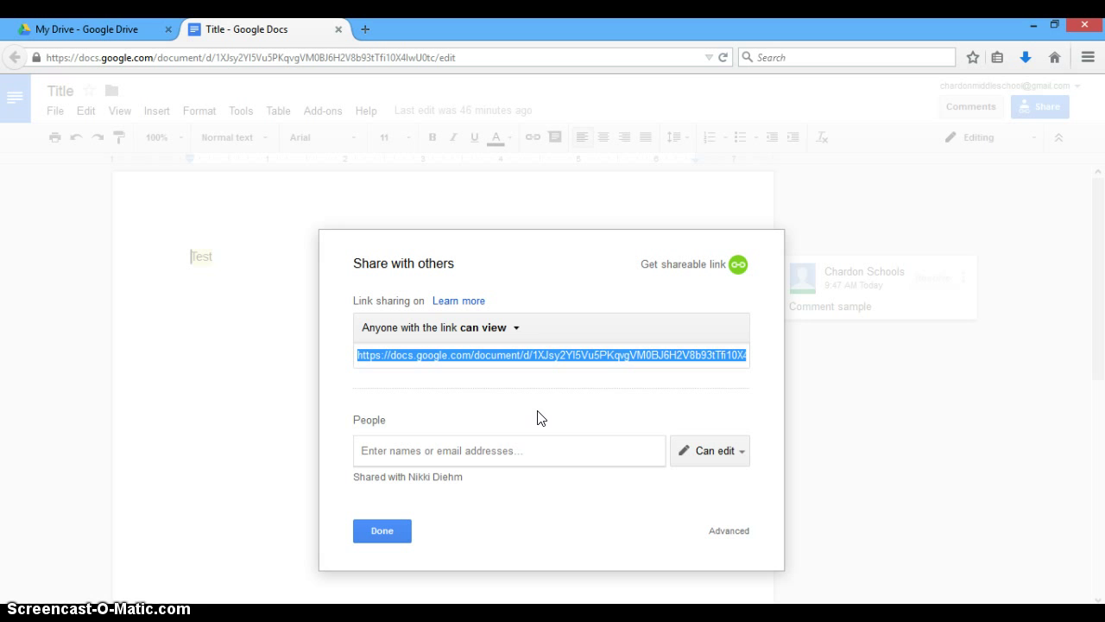
pyautogui.click(504, 332)
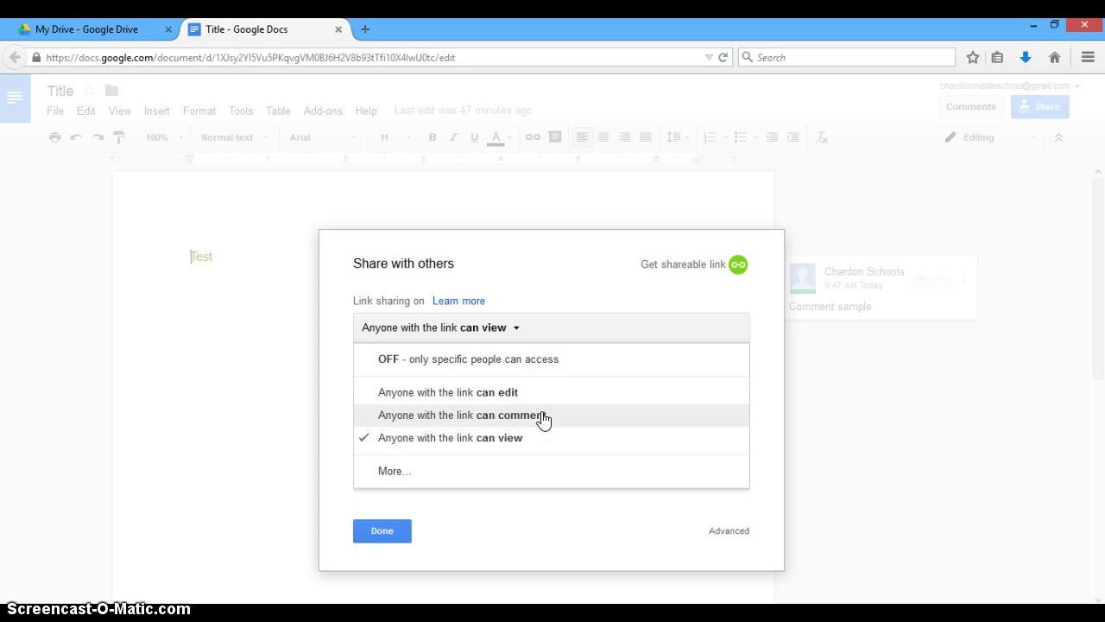
pyautogui.click(543, 443)
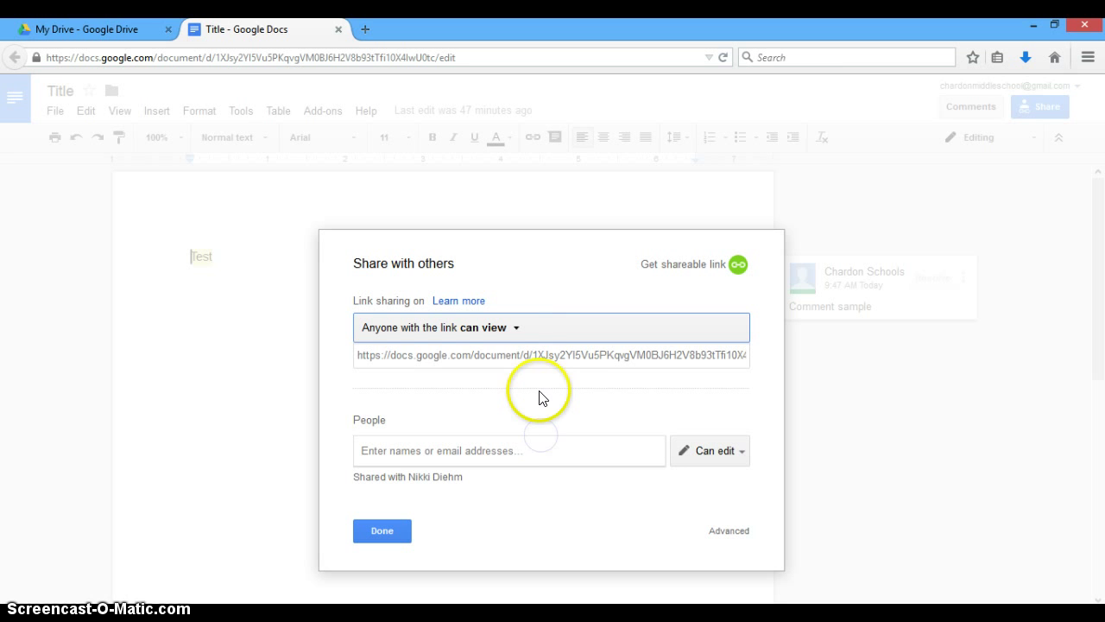
pyautogui.click(538, 355)
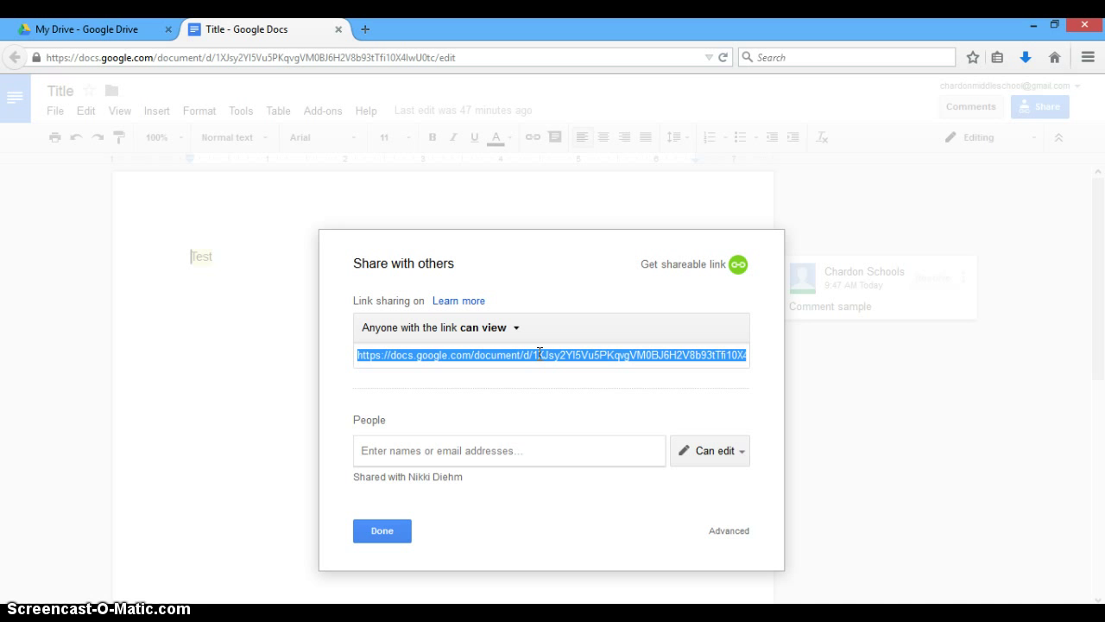
# Remove the collaborator from Title's access list and save the change.
pyautogui.click(422, 482)
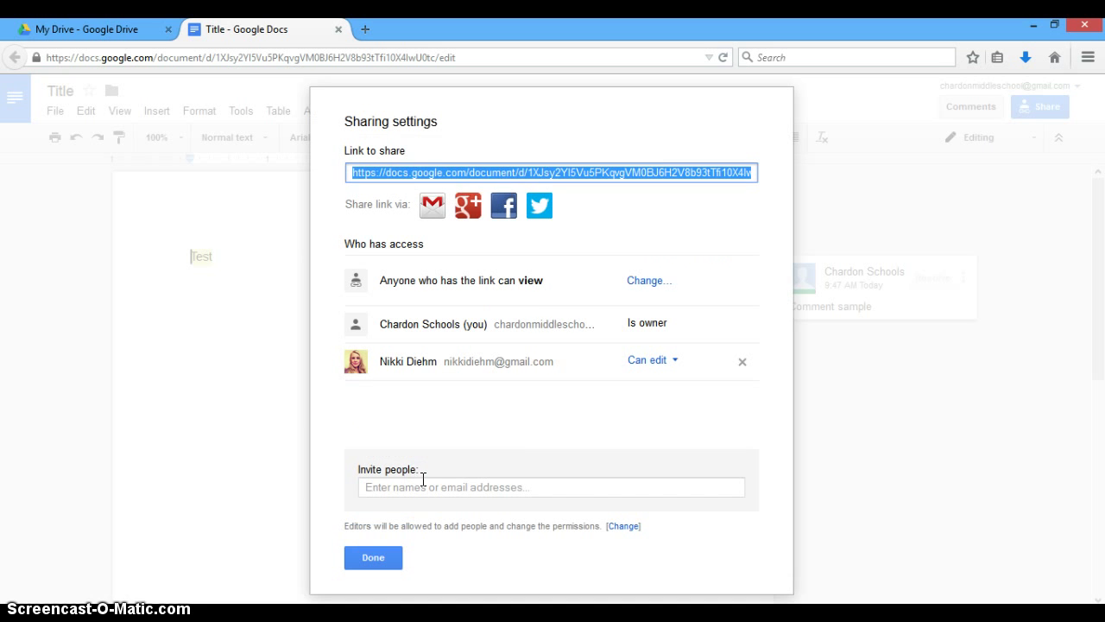
pyautogui.click(740, 364)
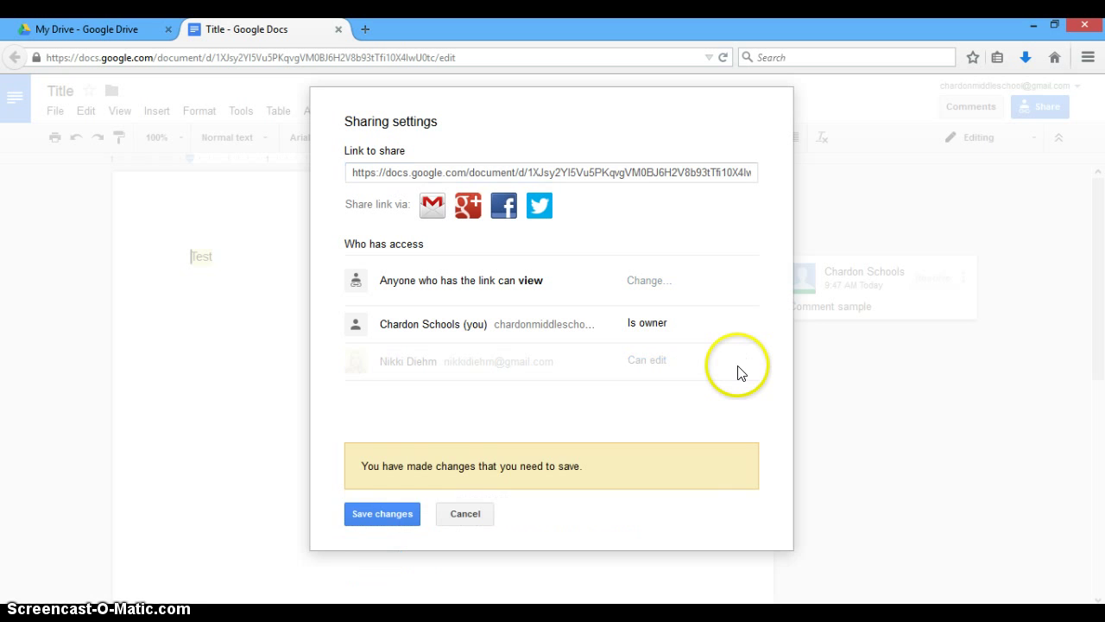
pyautogui.click(385, 512)
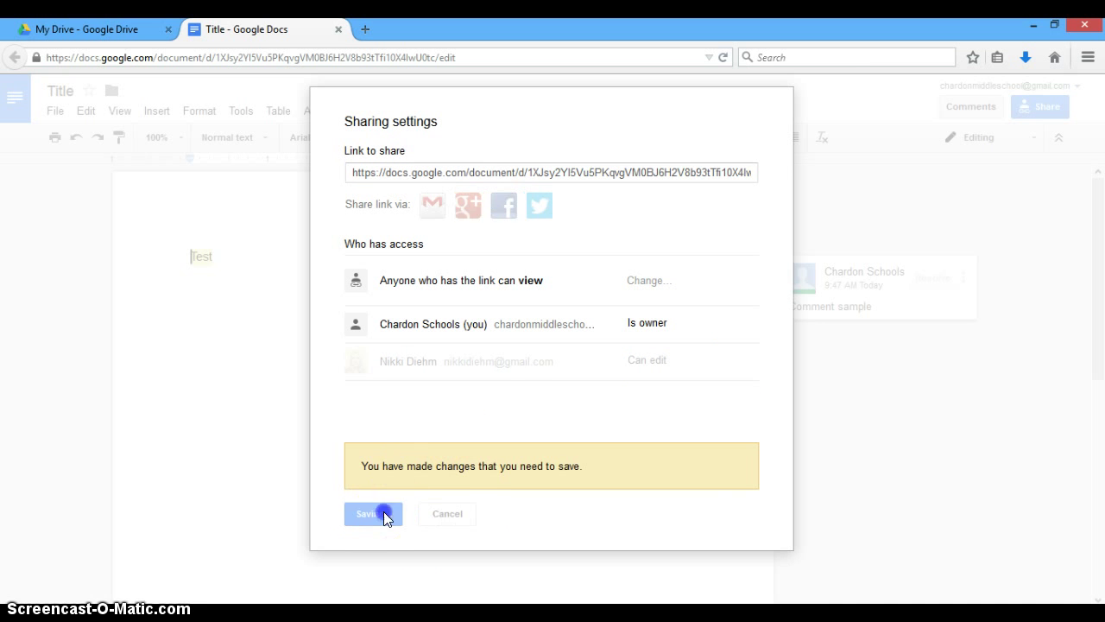
# Set link sharing to Off – Specific people and save.
pyautogui.click(646, 283)
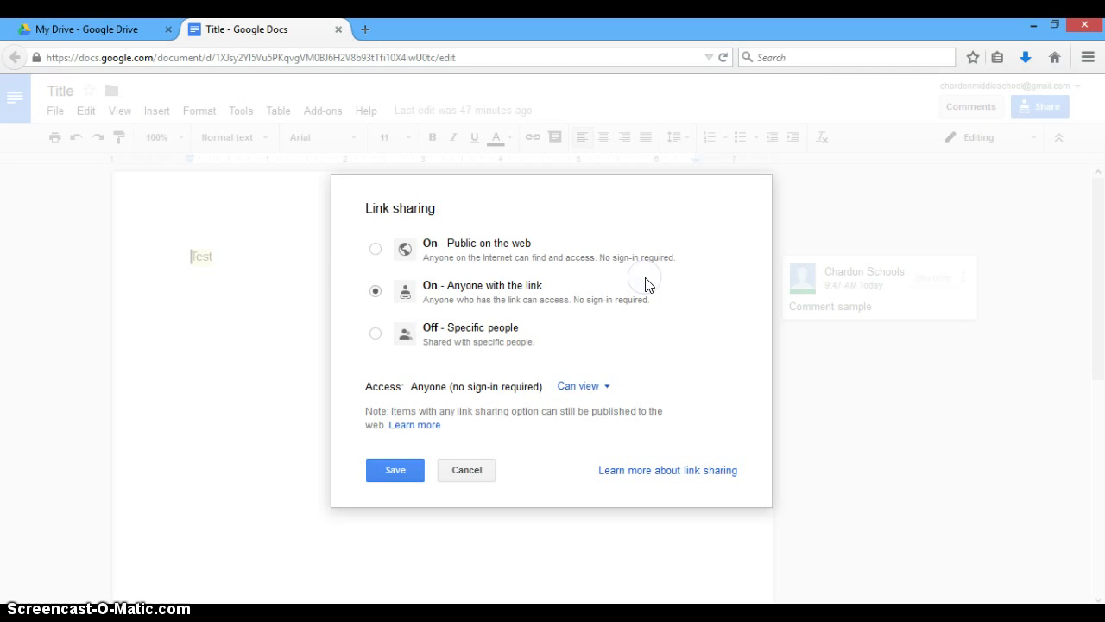
pyautogui.click(464, 335)
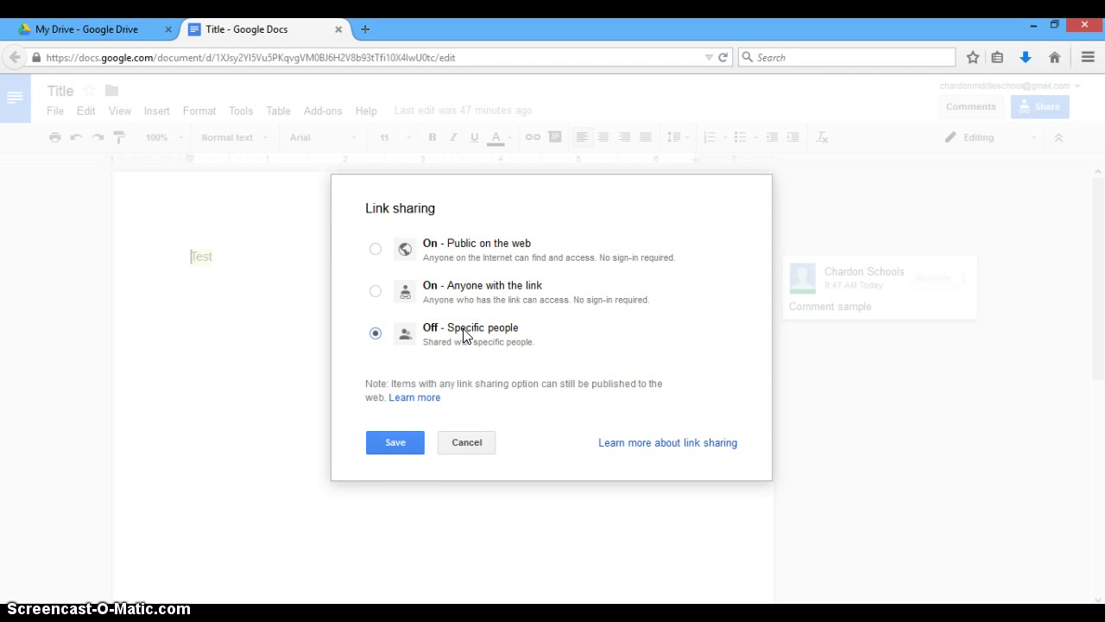
pyautogui.click(408, 442)
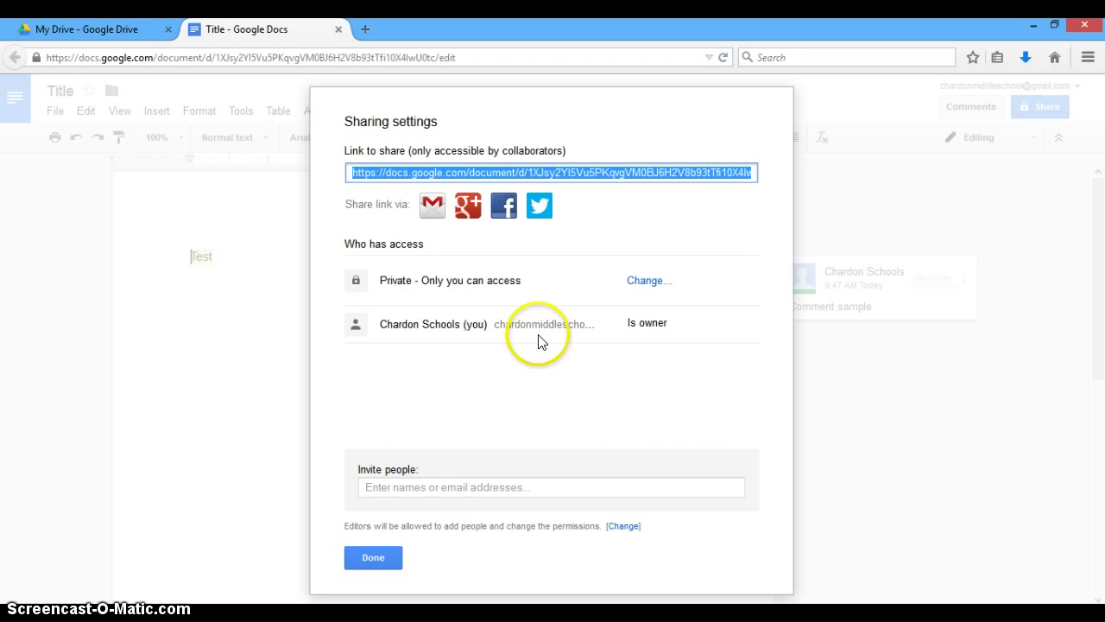
pyautogui.click(378, 553)
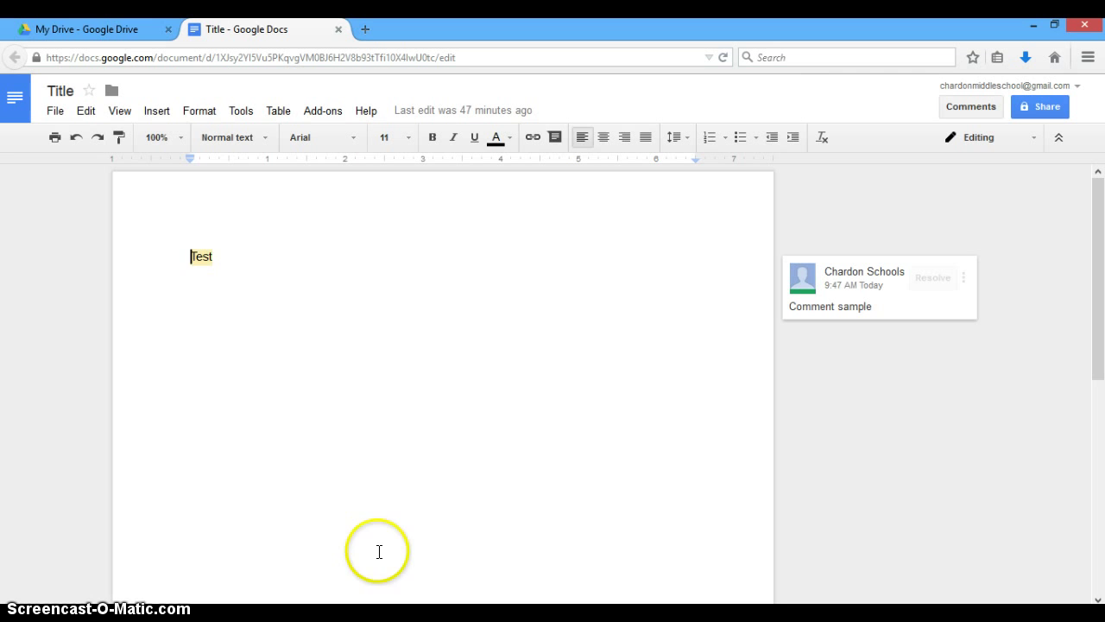
pyautogui.click(543, 437)
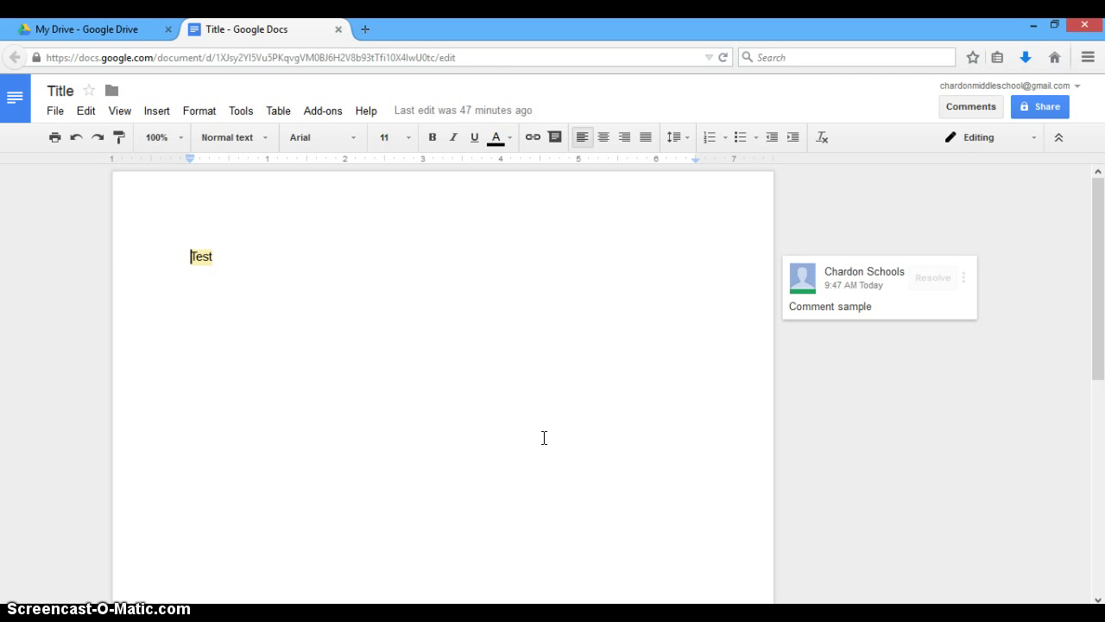